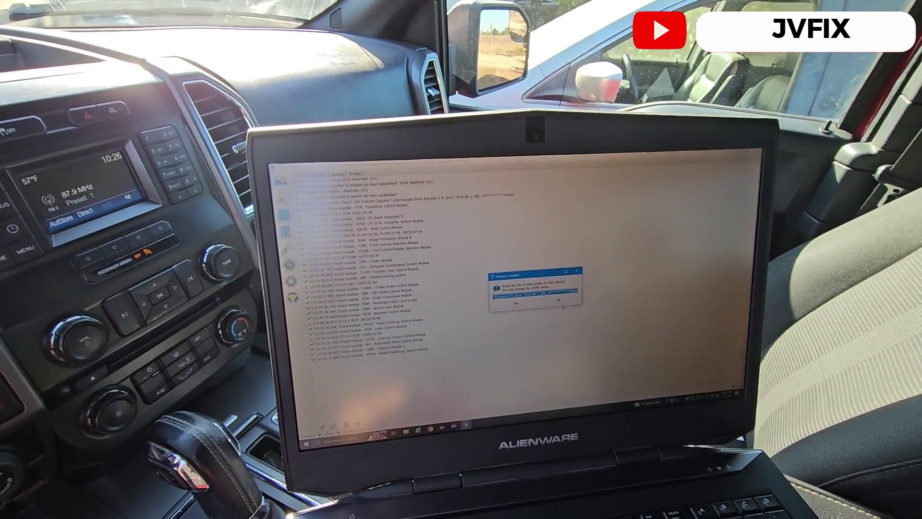
# Step: Save the vehicle profile and review the P0297 and B1248 trouble code details
pyautogui.click(516, 314)
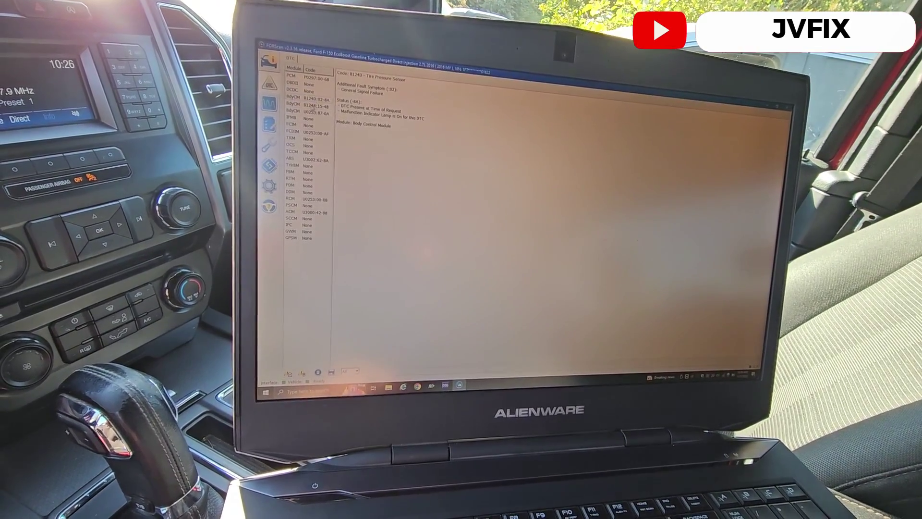
pyautogui.click(311, 75)
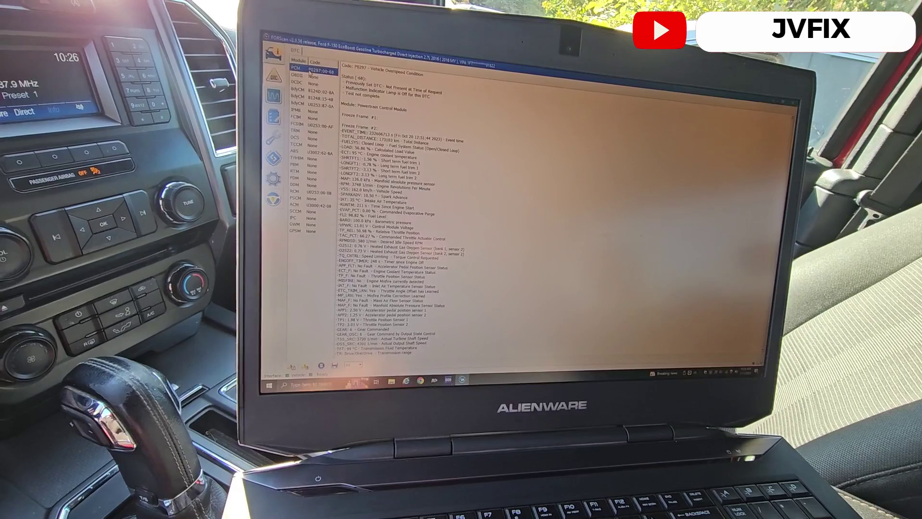
pyautogui.press('Down')
pyautogui.press('Down')
pyautogui.press('Down')
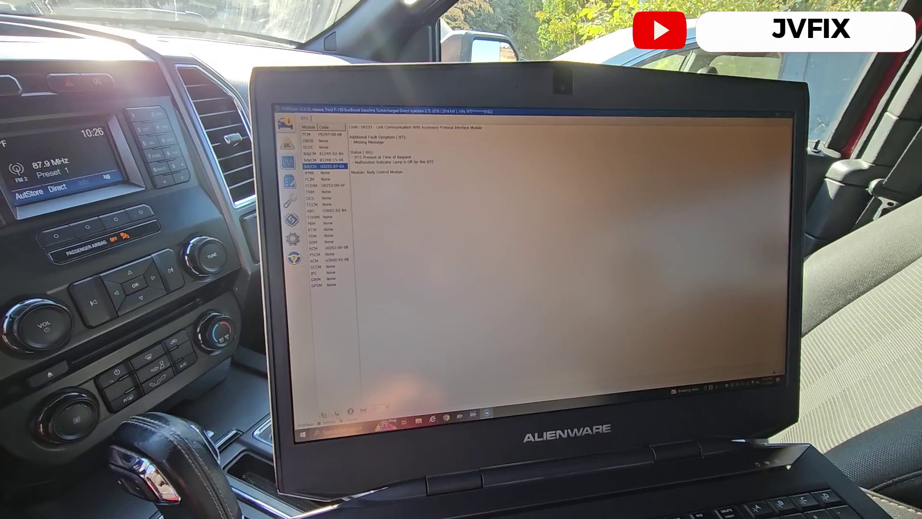
# Step: Clear the stored trouble codes, including those on the ABS module
pyautogui.click(336, 413)
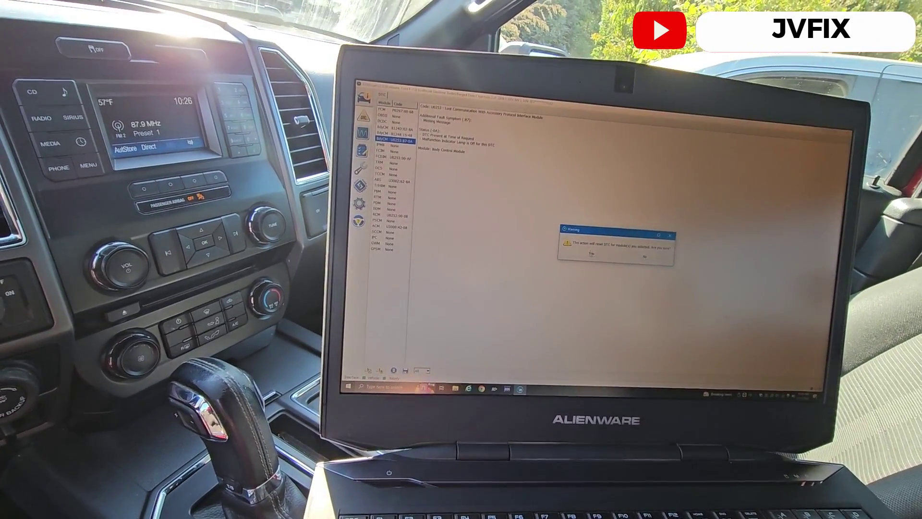
pyautogui.click(591, 256)
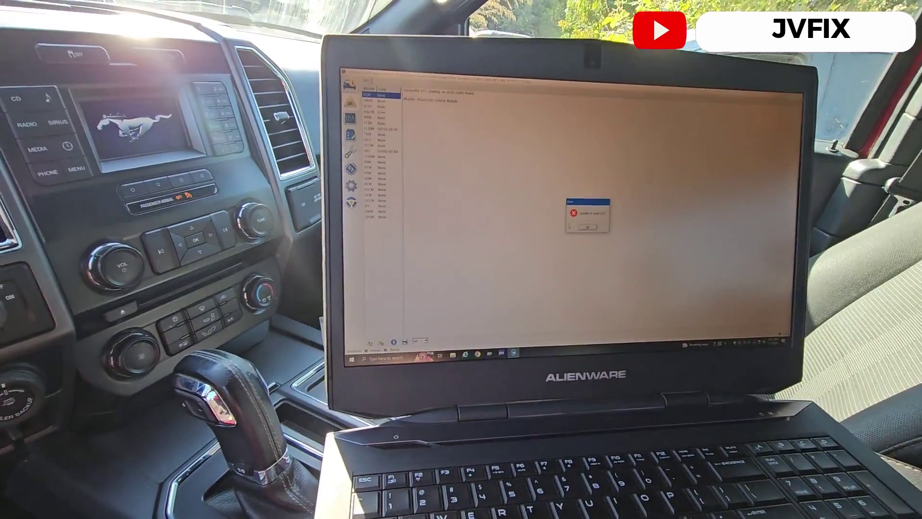
pyautogui.click(396, 149)
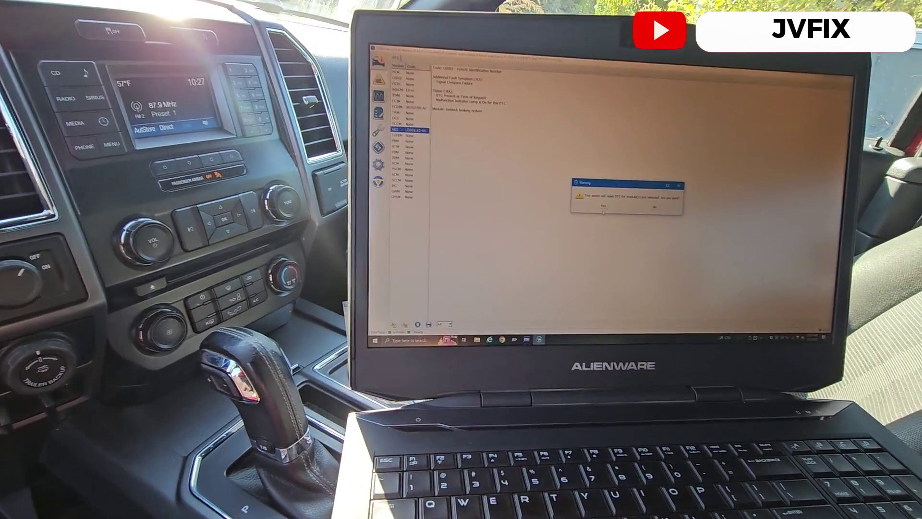
pyautogui.click(617, 205)
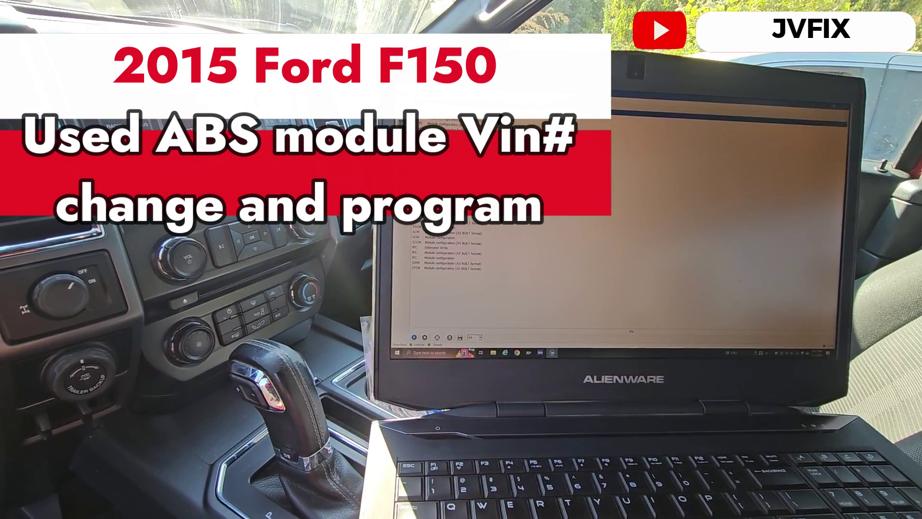
# Step: Run ABS Module configuration (AS BUILT format) and save all its settings to a backup file
pyautogui.click(402, 167)
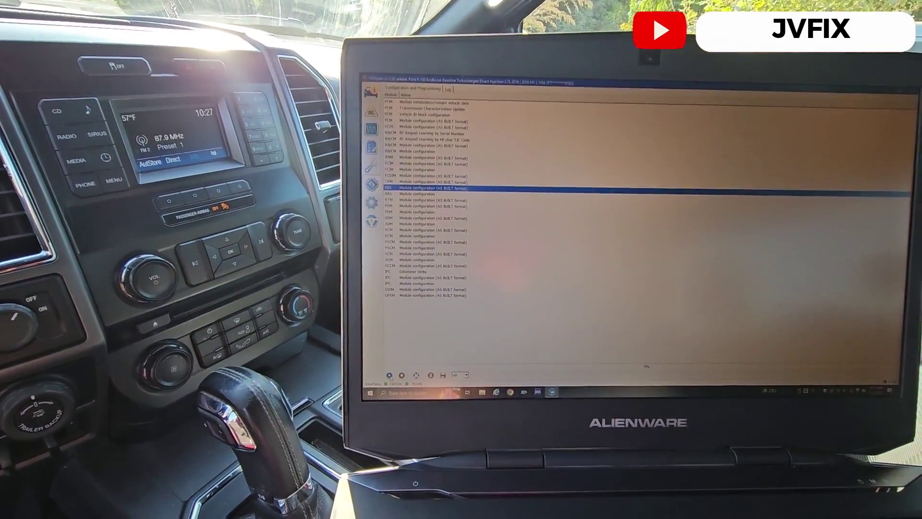
pyautogui.press('Return')
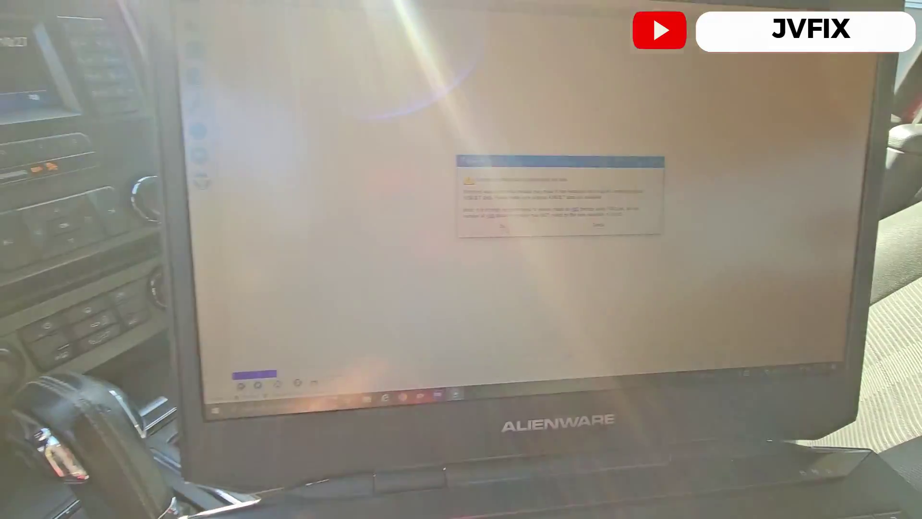
pyautogui.click(556, 223)
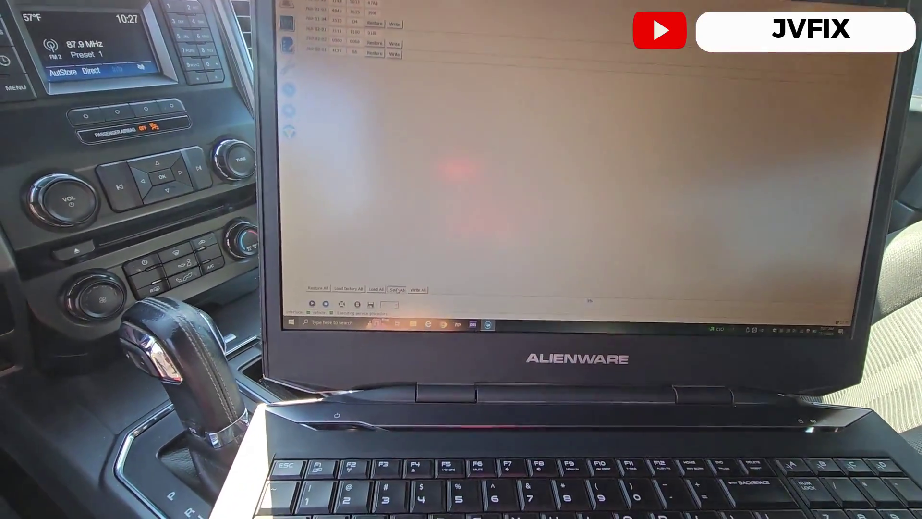
pyautogui.click(396, 289)
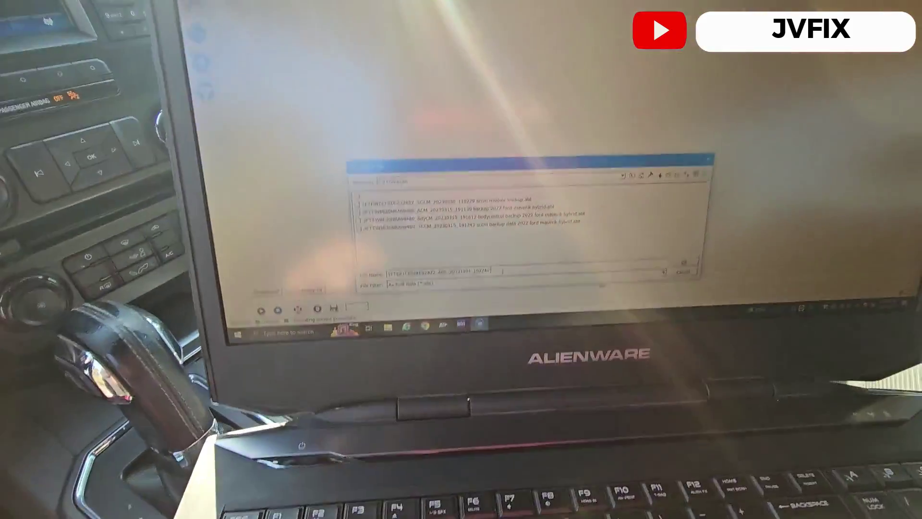
pyautogui.write('bo')
pyautogui.write('ckup')
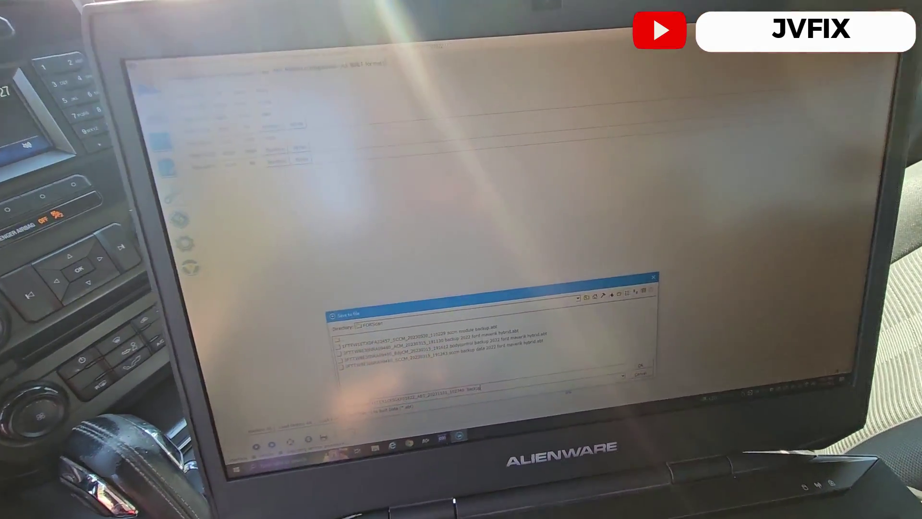
pyautogui.press('Return')
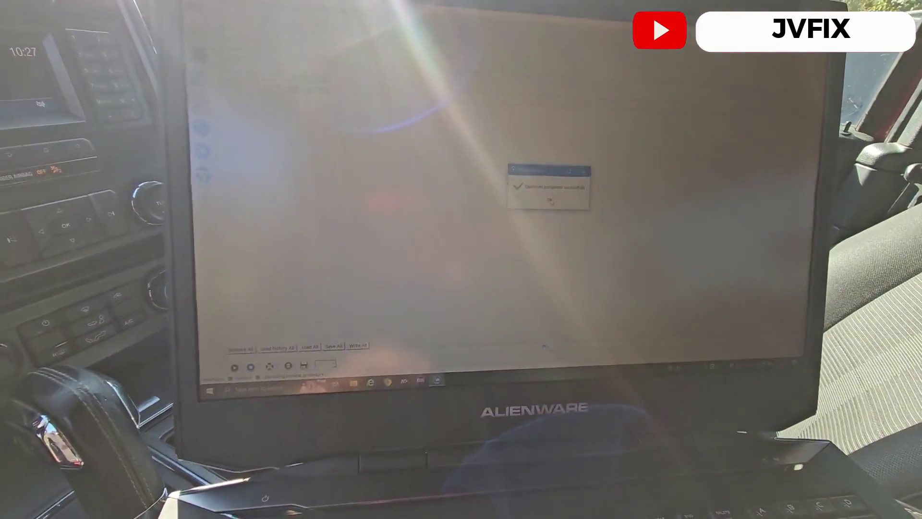
# Step: Download the truck's factory as-built data and dismiss both success messages
pyautogui.click(550, 201)
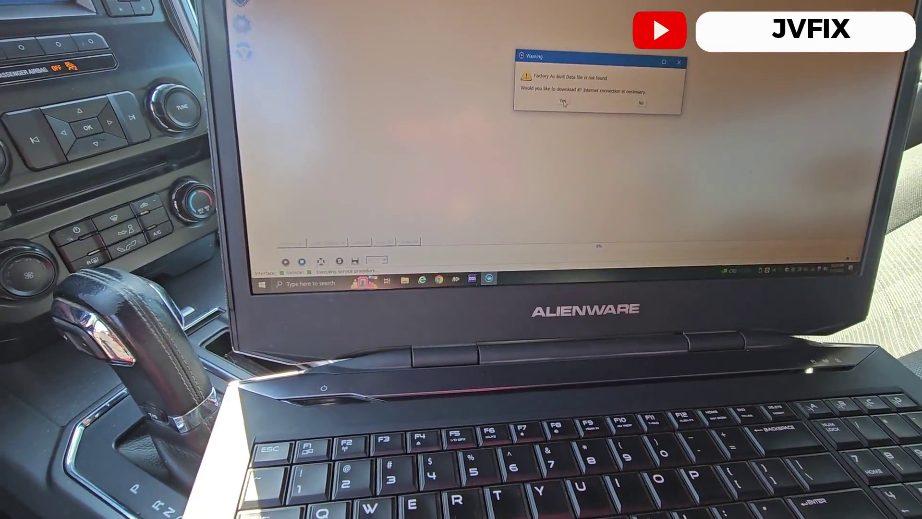
pyautogui.click(565, 102)
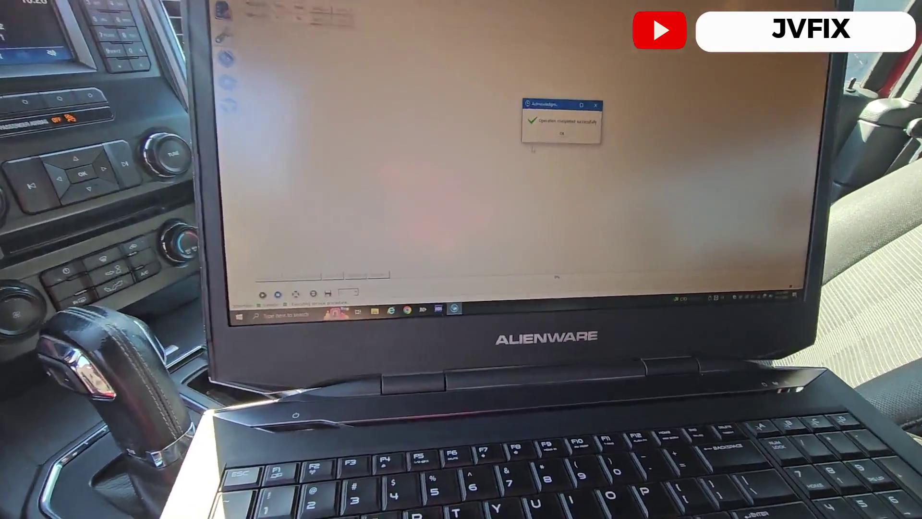
pyautogui.press('Return')
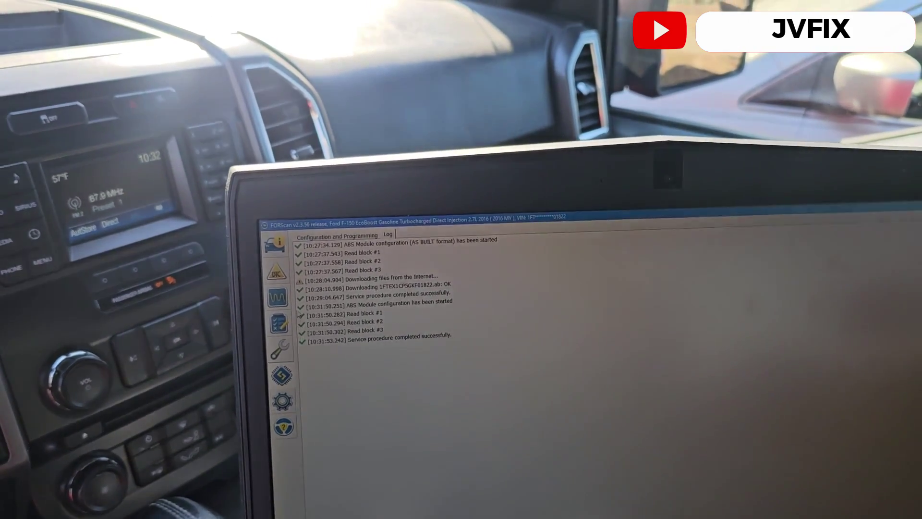
# Step: Run ABS Module configuration to list its settings, including the current VIN
pyautogui.click(335, 198)
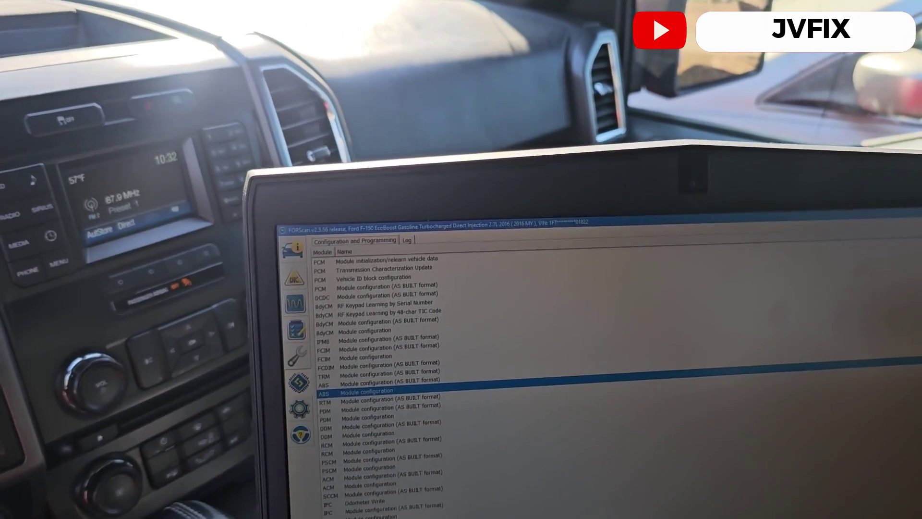
pyautogui.press('Return')
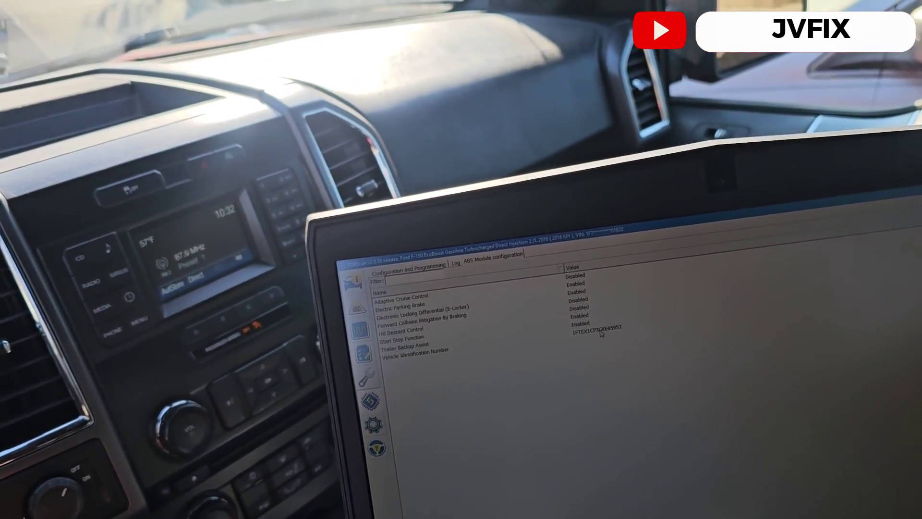
pyautogui.press('Return')
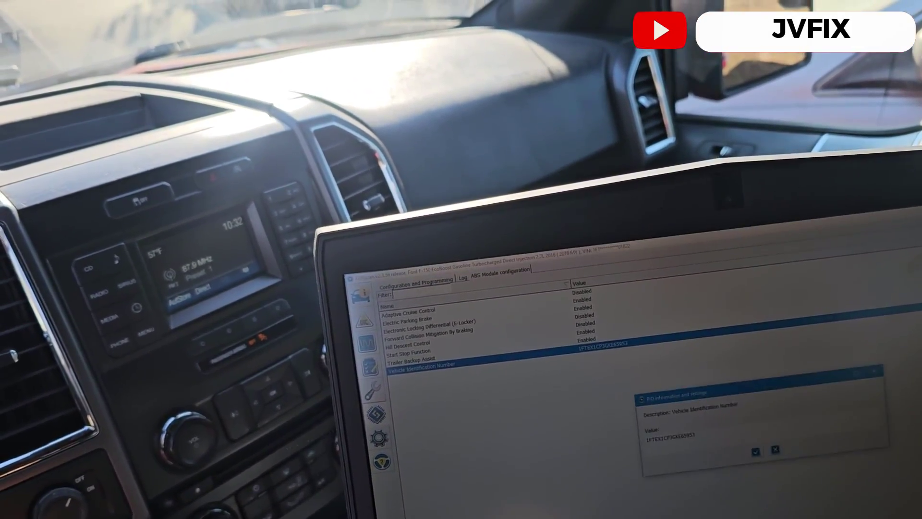
pyautogui.hotkey('ctrl', 'a')
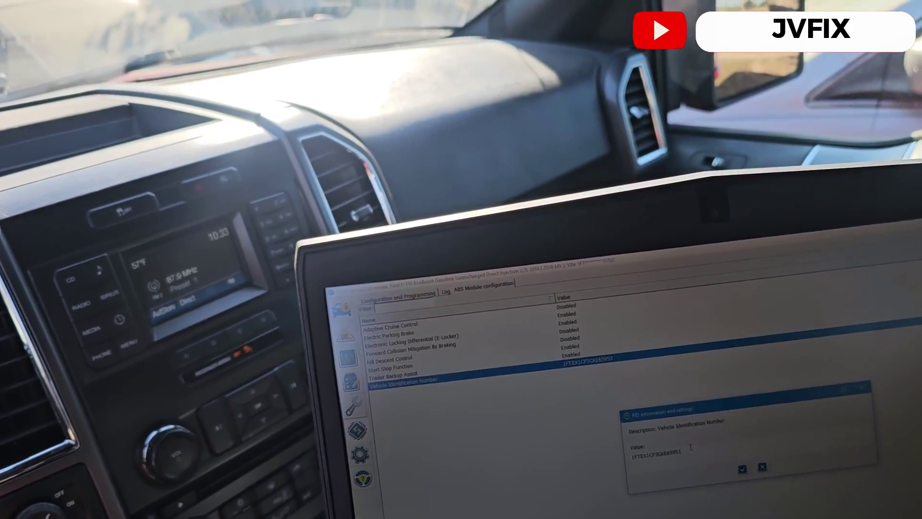
pyautogui.write('1F')
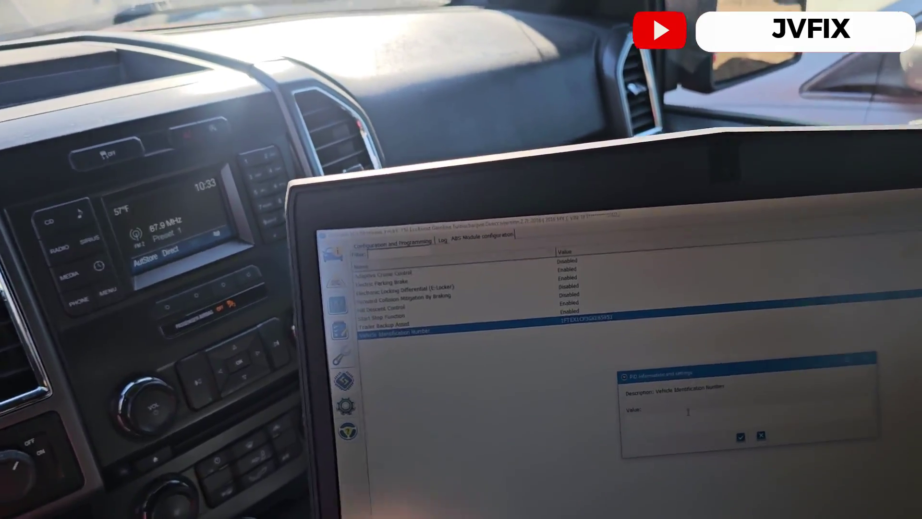
pyautogui.press('BackSpace')
pyautogui.press('BackSpace')
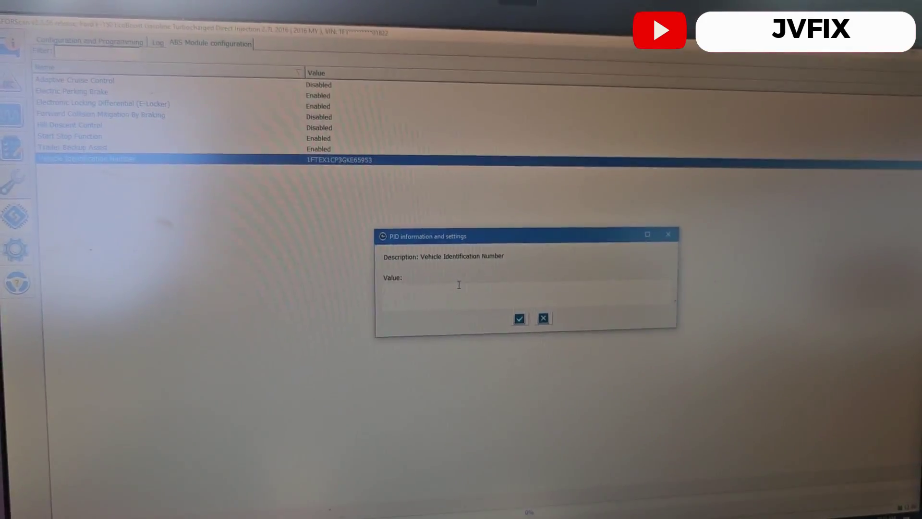
pyautogui.write('1FTEX1CP5GKF01822')
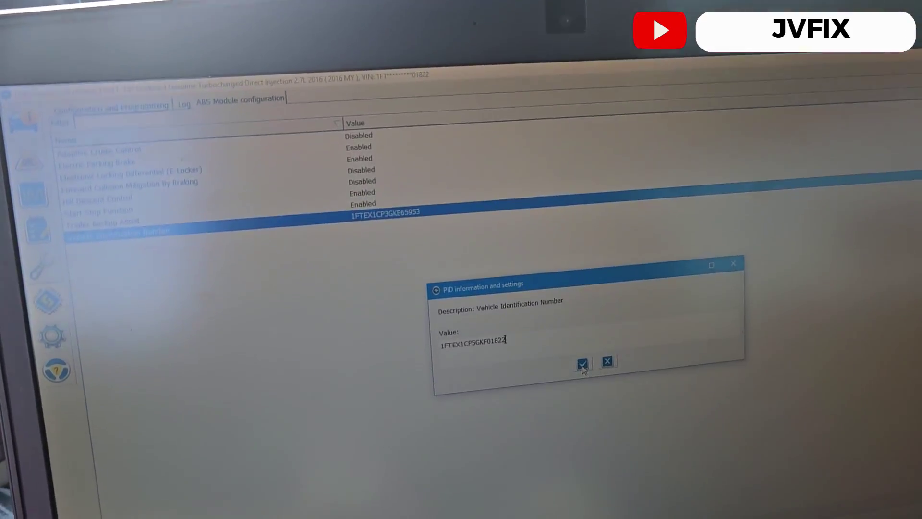
pyautogui.click(576, 399)
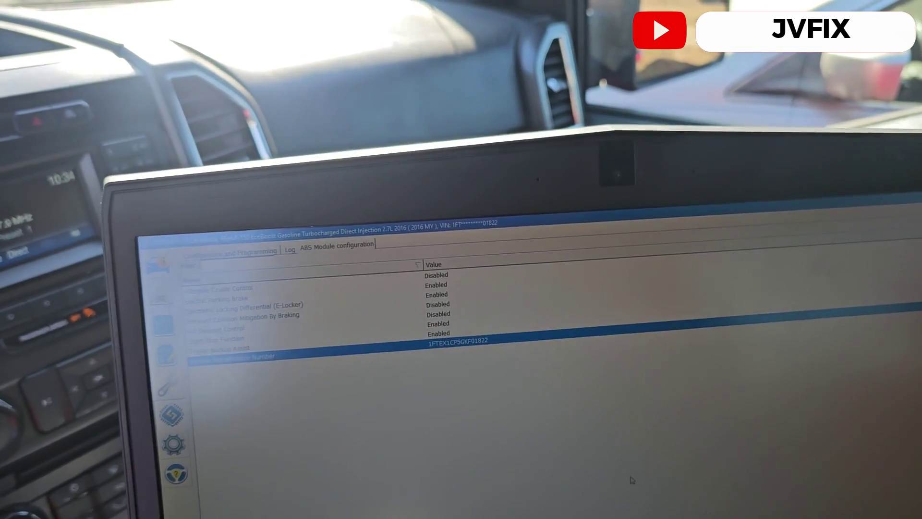